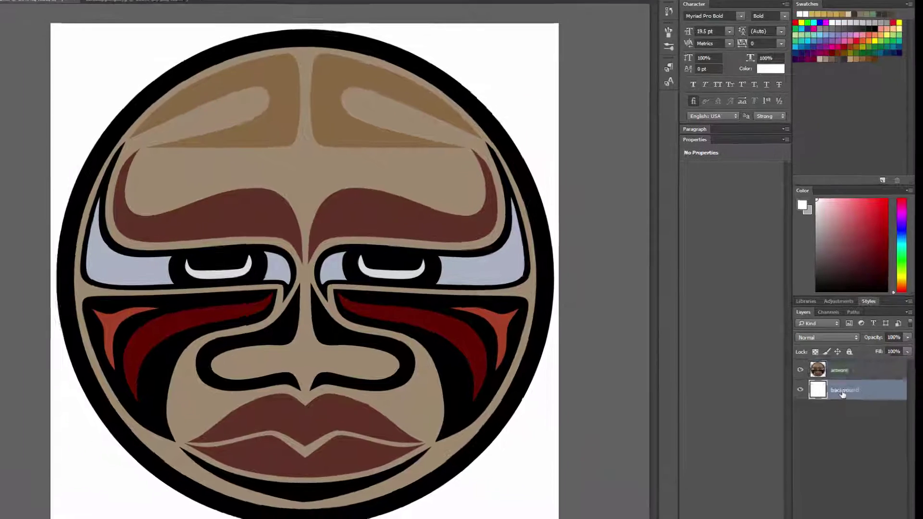
Select the white background layer and toggle its visibility off, on, then off again
{"action": "left_click", "coordinate": [857, 406]}
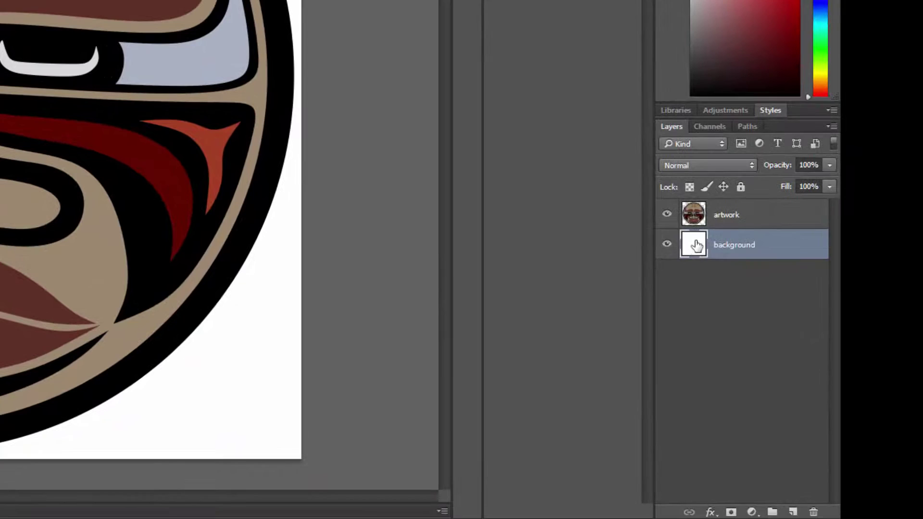
{"action": "left_click", "coordinate": [667, 247]}
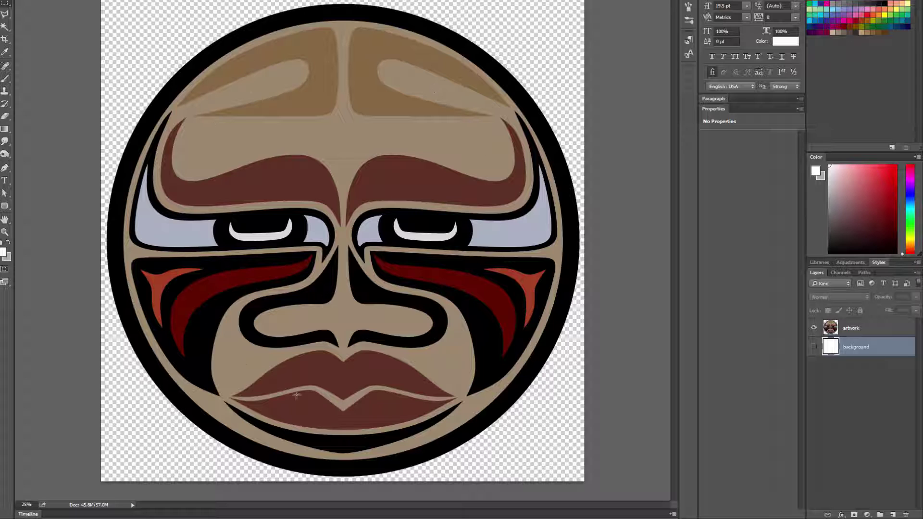
{"action": "left_click", "coordinate": [814, 347]}
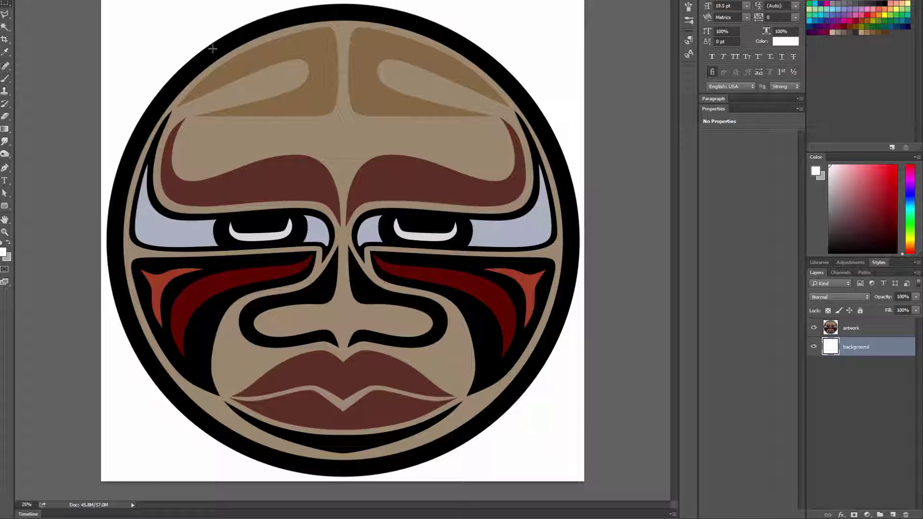
{"action": "left_click", "coordinate": [814, 348]}
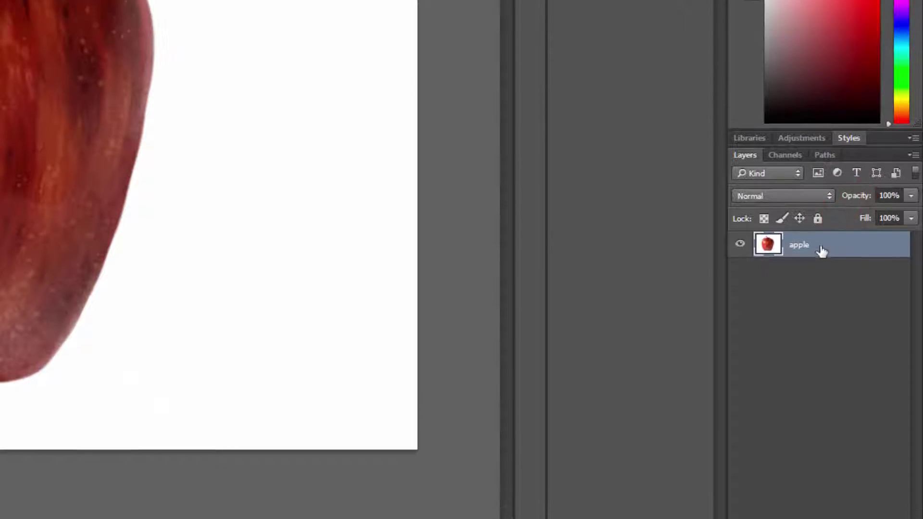
Try the apple layer's Blend If white slider in Blending Options, then cancel
{"action": "double_click", "coordinate": [823, 249]}
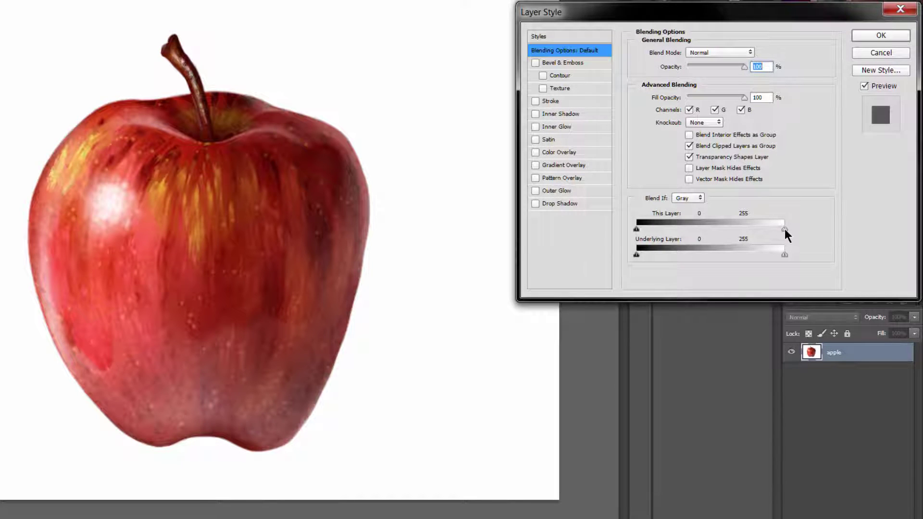
{"action": "left_click_drag", "start_coordinate": [785, 228], "coordinate": [783, 228]}
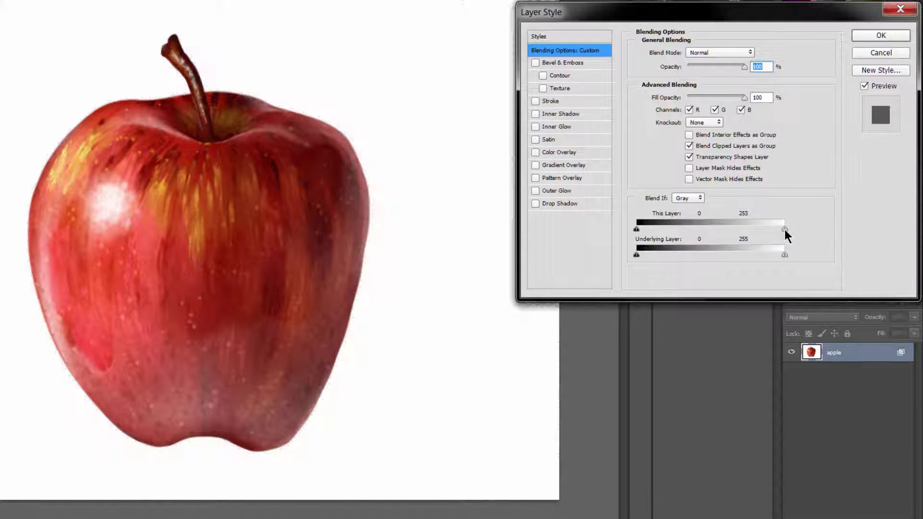
{"action": "left_click_drag", "start_coordinate": [785, 230], "coordinate": [781, 230]}
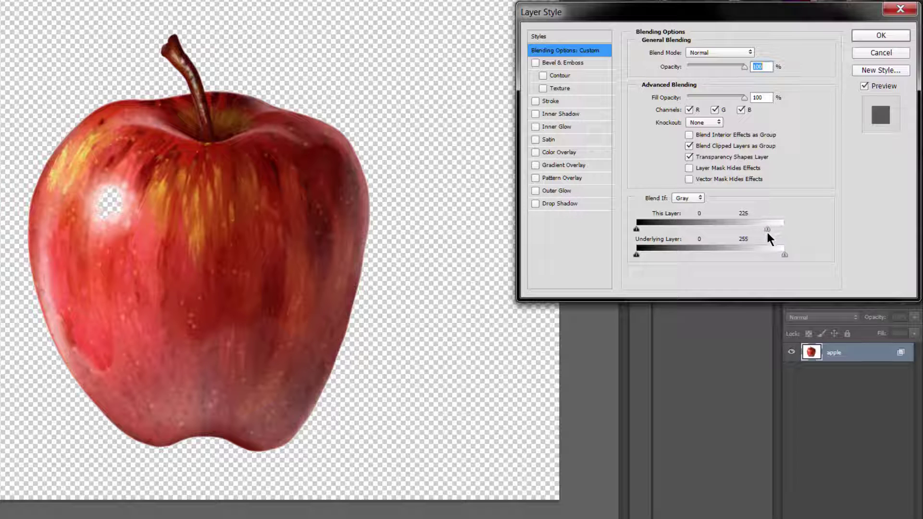
{"action": "left_click_drag", "start_coordinate": [766, 231], "coordinate": [786, 233]}
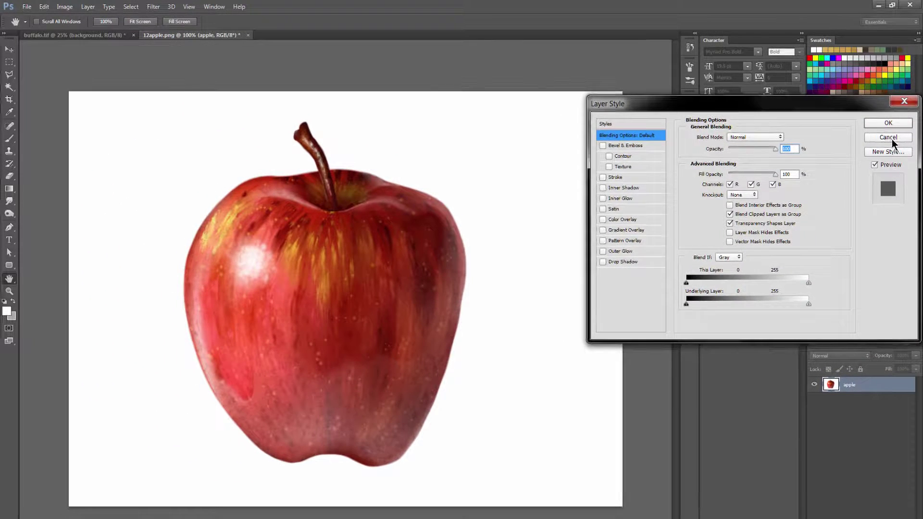
{"action": "left_click", "coordinate": [888, 137]}
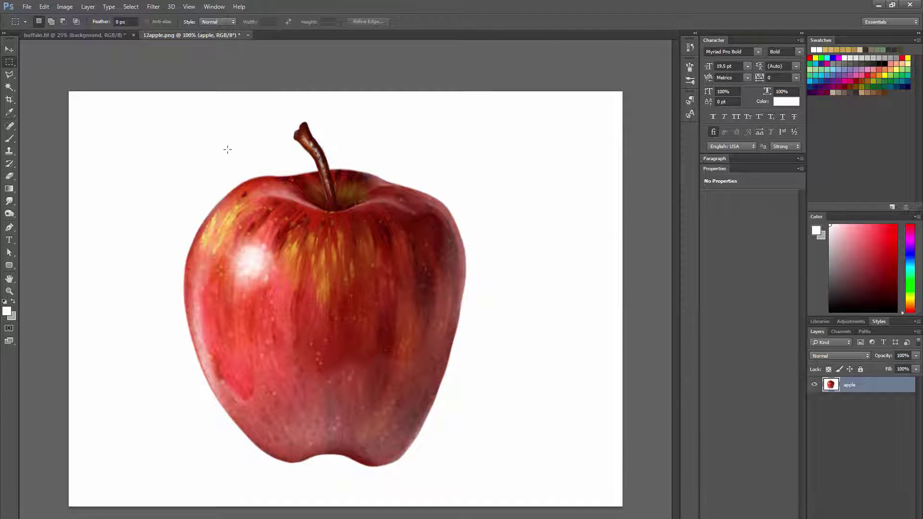
Magic Wand-select the white background, add a layer mask, and invert it
{"action": "left_click", "coordinate": [10, 86]}
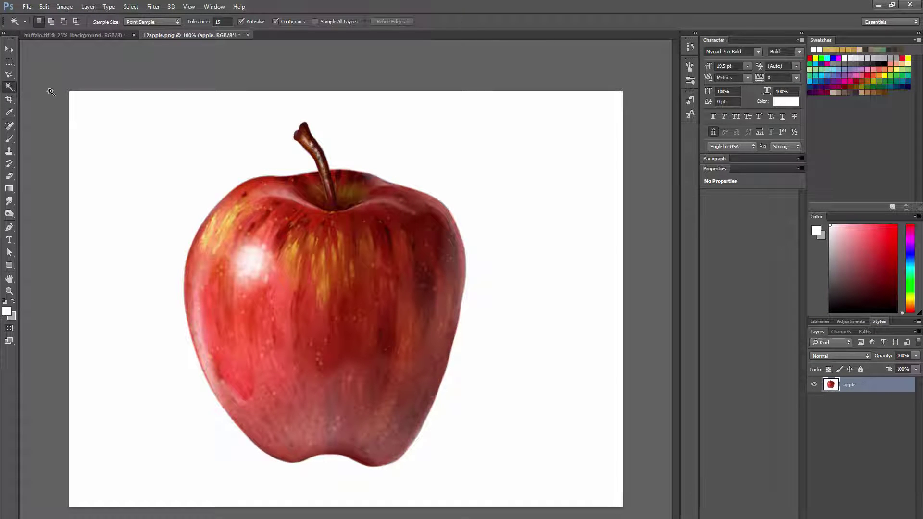
{"action": "left_click", "coordinate": [456, 142]}
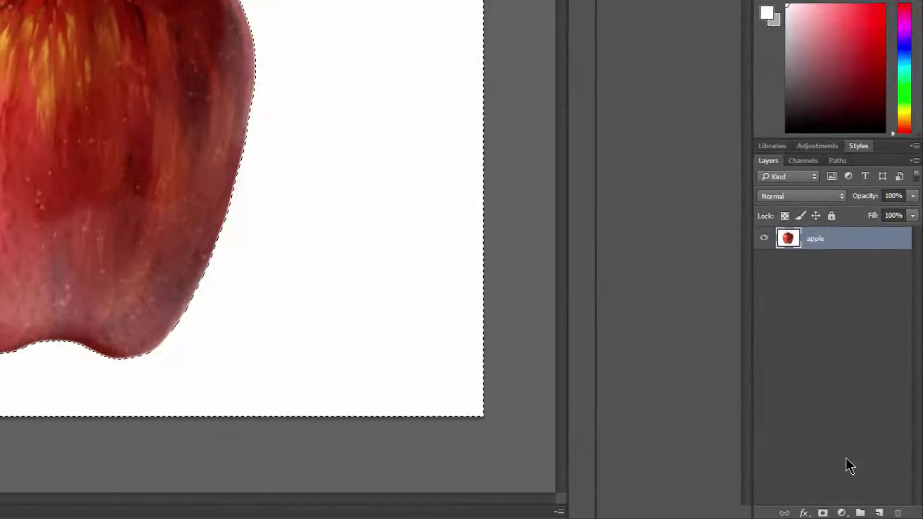
{"action": "left_click", "coordinate": [823, 512]}
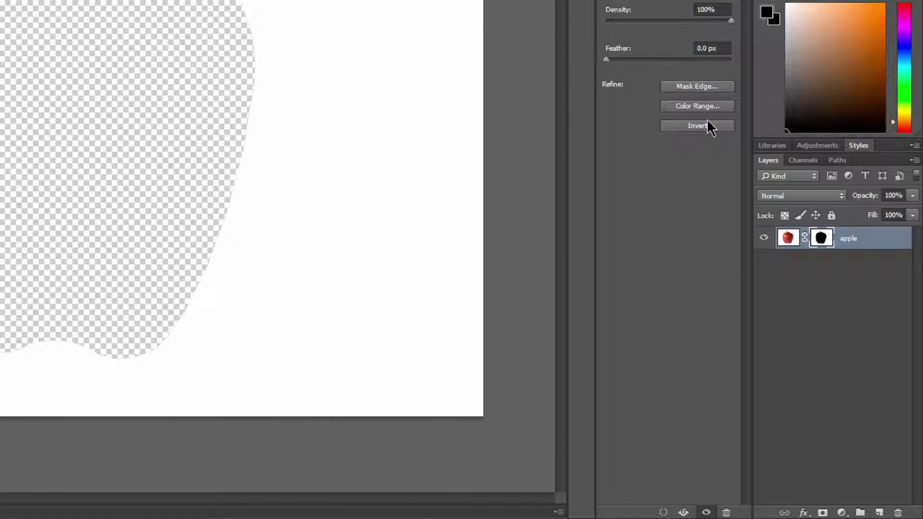
{"action": "left_click", "coordinate": [704, 127]}
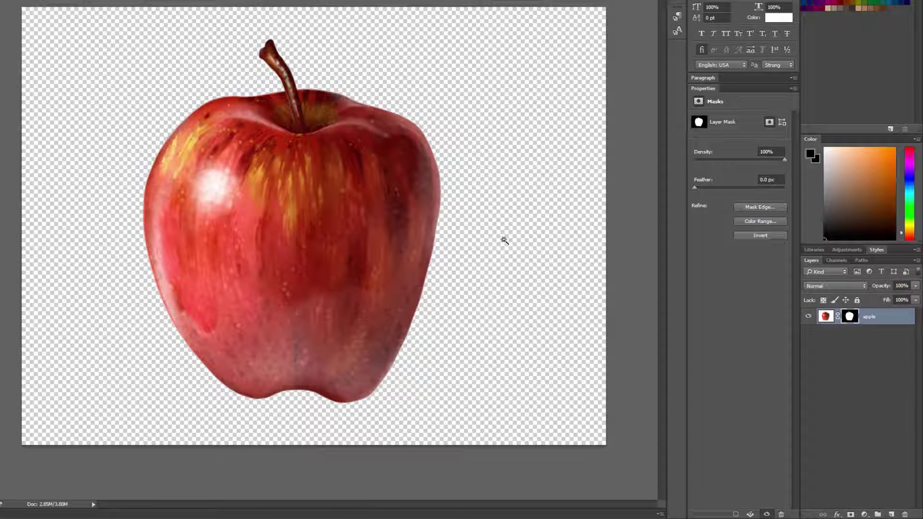
Add Layer 1 beneath the apple layer and fill it with light grey
{"action": "left_click", "coordinate": [892, 513]}
{"action": "left_click_drag", "start_coordinate": [854, 317], "coordinate": [855, 341]}
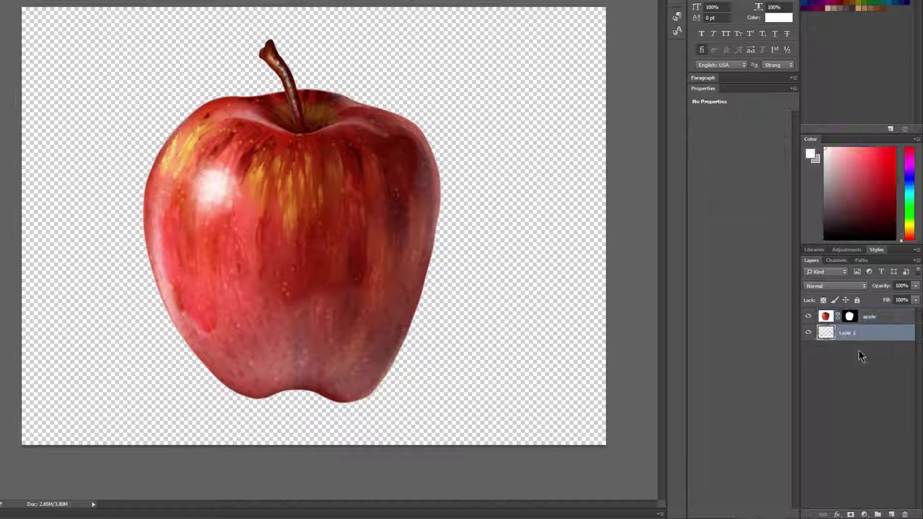
{"action": "left_click", "coordinate": [825, 182]}
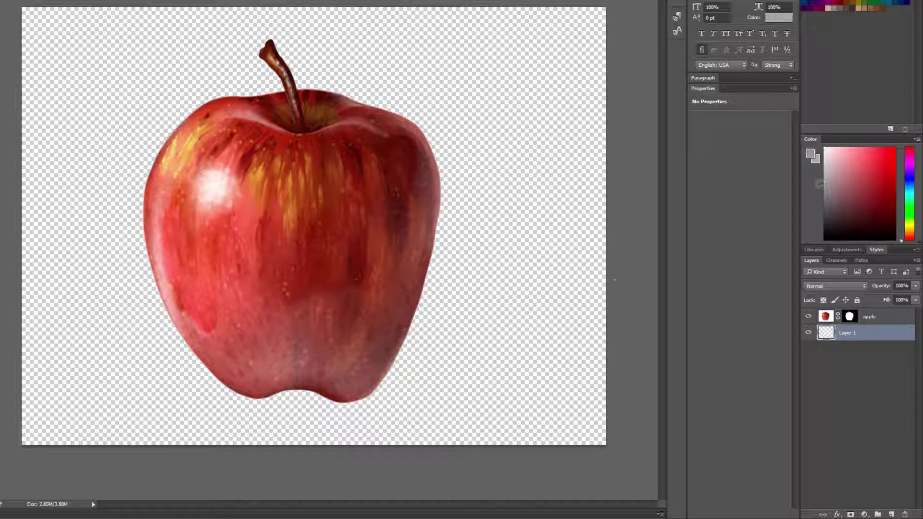
{"action": "key", "text": "shift+F5"}
{"action": "key", "text": "Return"}
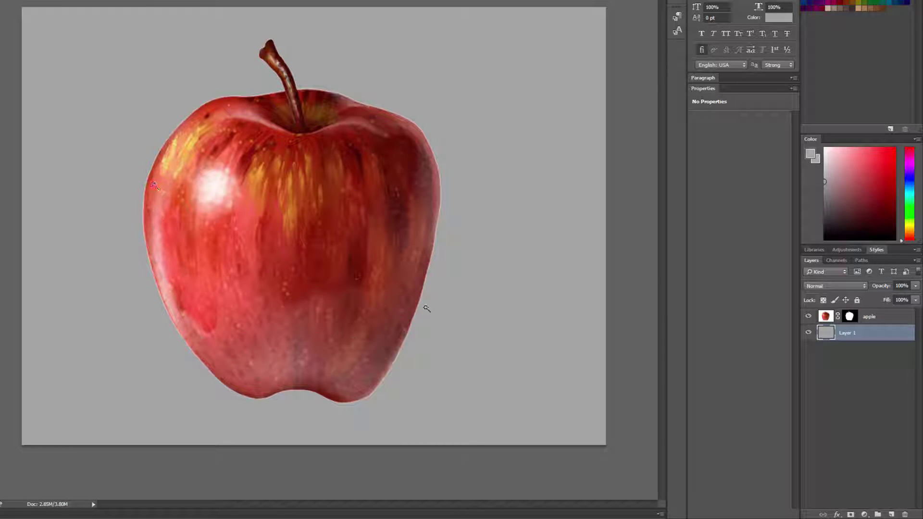
Refine the apple mask with Shift Edge -100 and Smart Radius, then hide Layer 1
{"action": "left_click", "coordinate": [849, 316]}
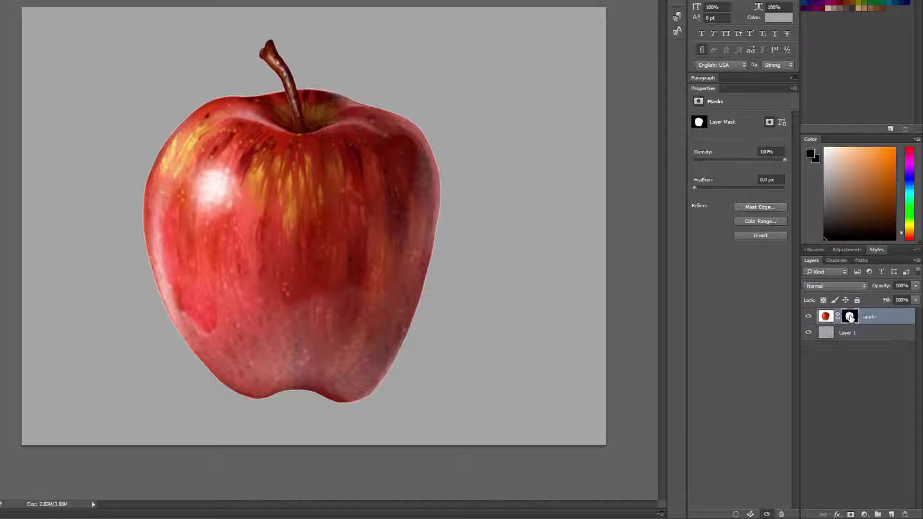
{"action": "left_click", "coordinate": [765, 210]}
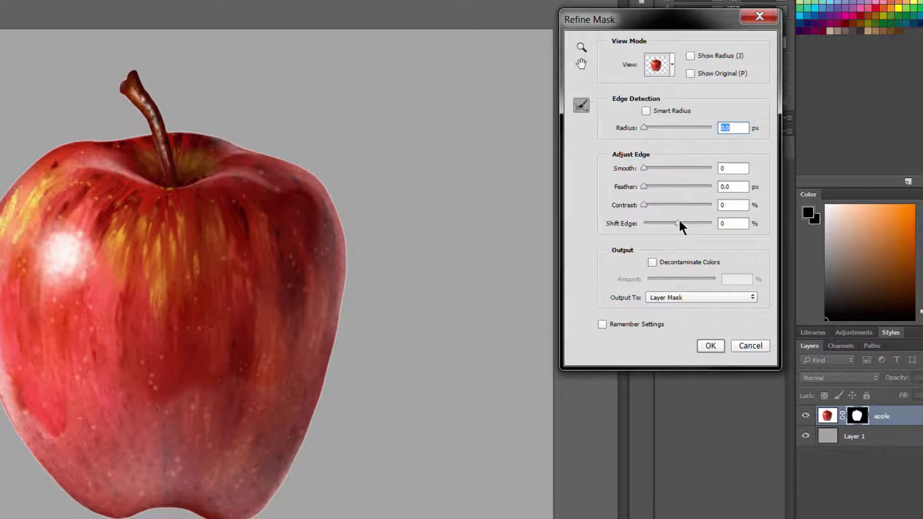
{"action": "left_click_drag", "start_coordinate": [678, 224], "coordinate": [642, 229]}
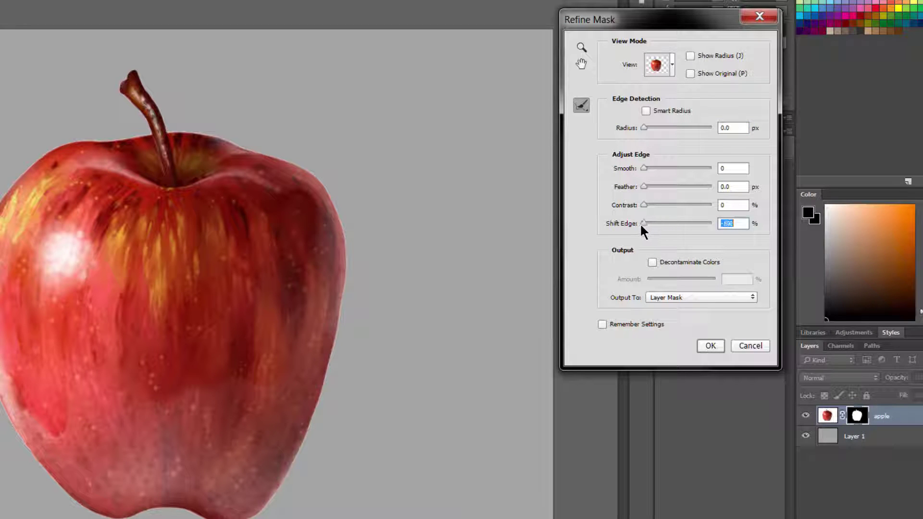
{"action": "left_click", "coordinate": [645, 110]}
{"action": "left_click", "coordinate": [651, 128]}
{"action": "left_click", "coordinate": [645, 168]}
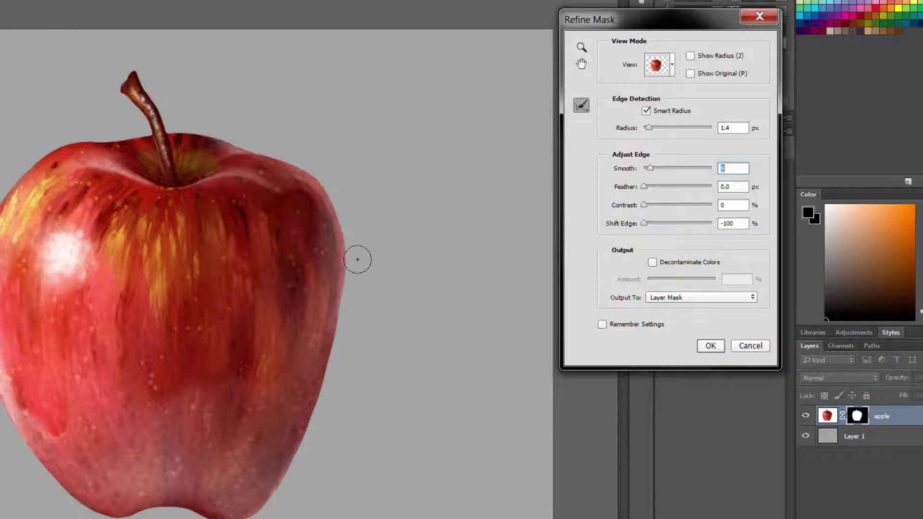
{"action": "left_click", "coordinate": [715, 345]}
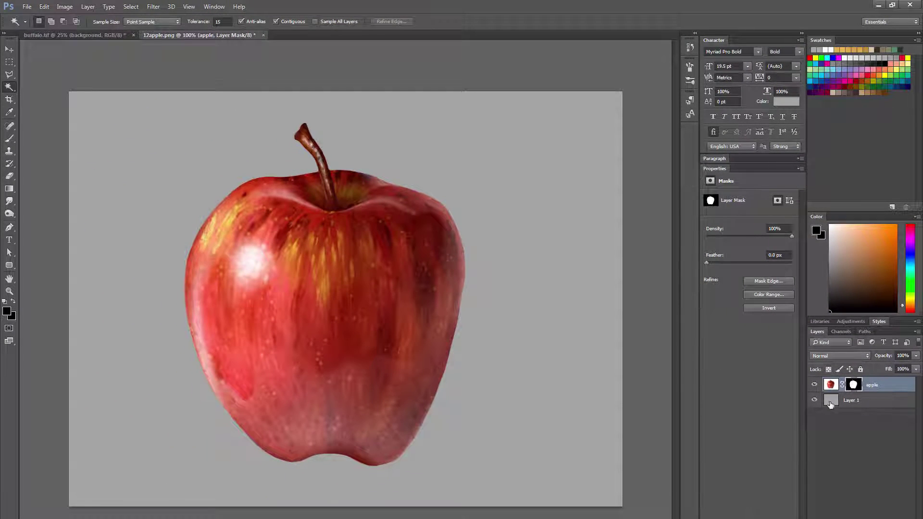
{"action": "left_click", "coordinate": [815, 402]}
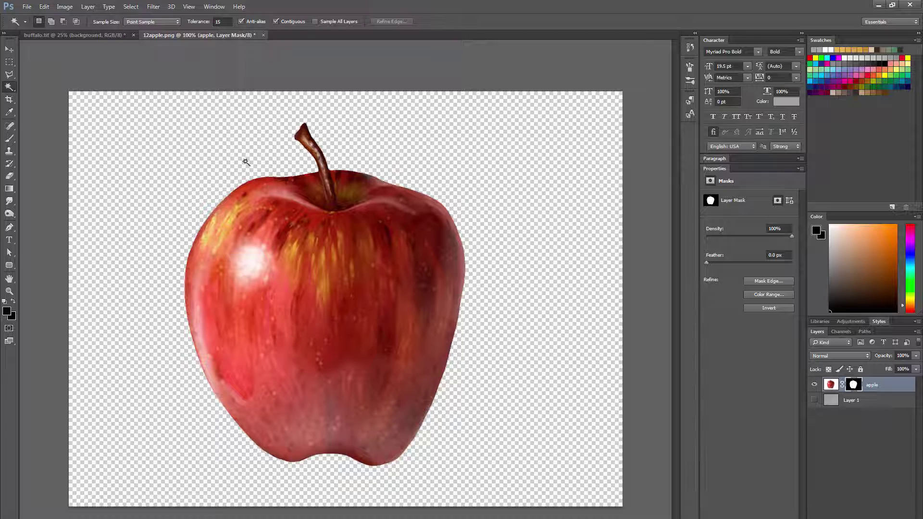
Save the apple through Save for Web using the PNG-24 preset with transparency
{"action": "left_click", "coordinate": [27, 11]}
{"action": "left_click", "coordinate": [65, 206]}
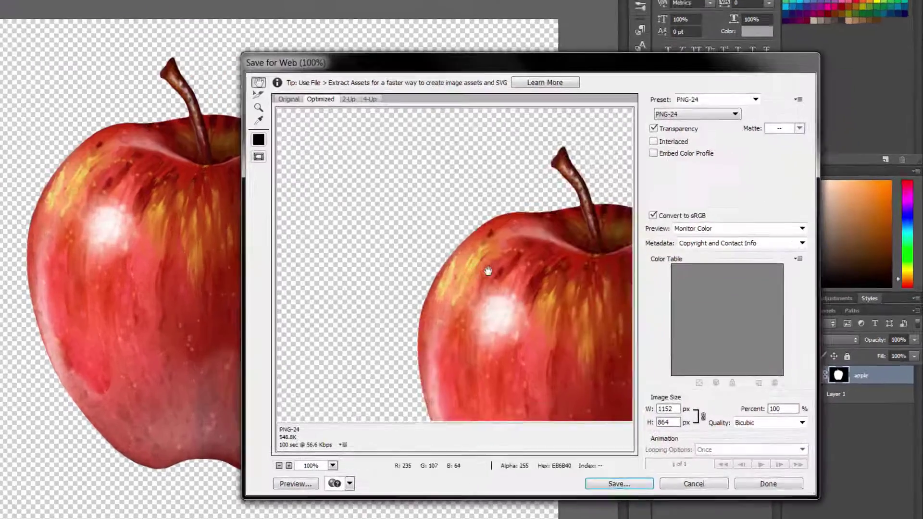
{"action": "left_click", "coordinate": [736, 62]}
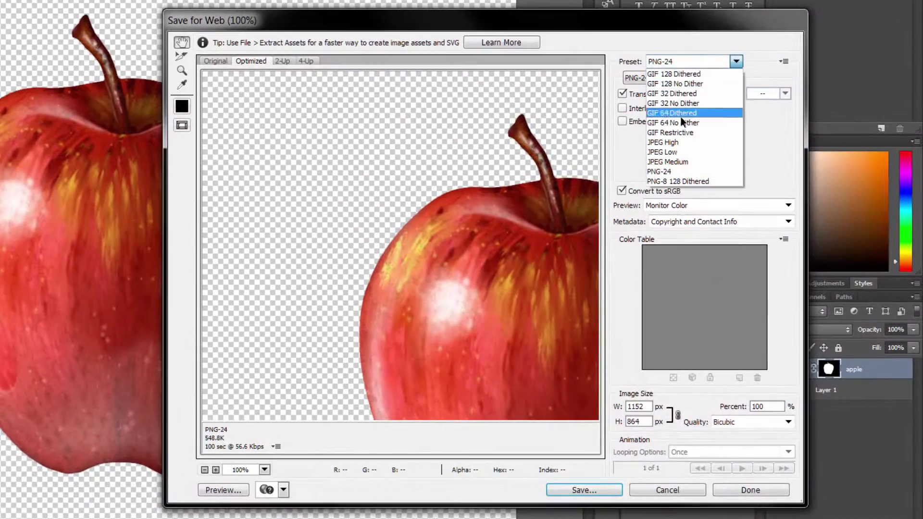
{"action": "left_click", "coordinate": [670, 170]}
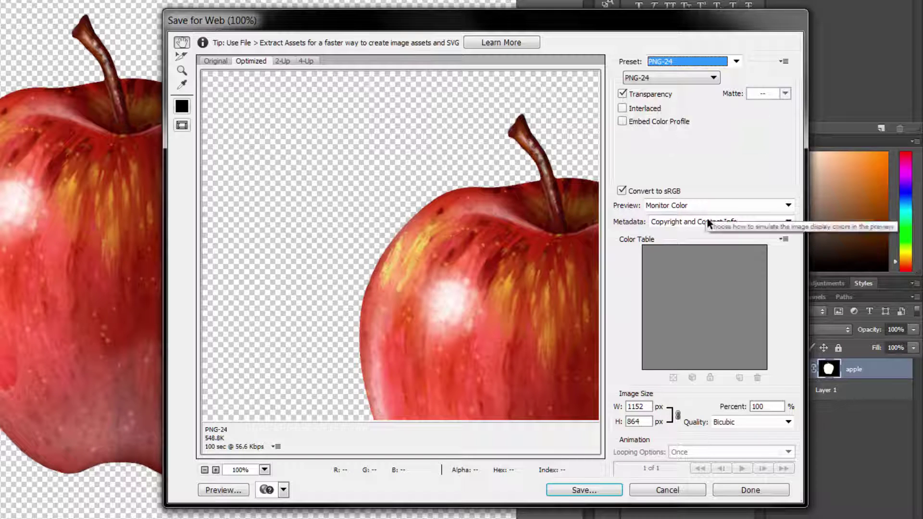
{"action": "left_click", "coordinate": [584, 490]}
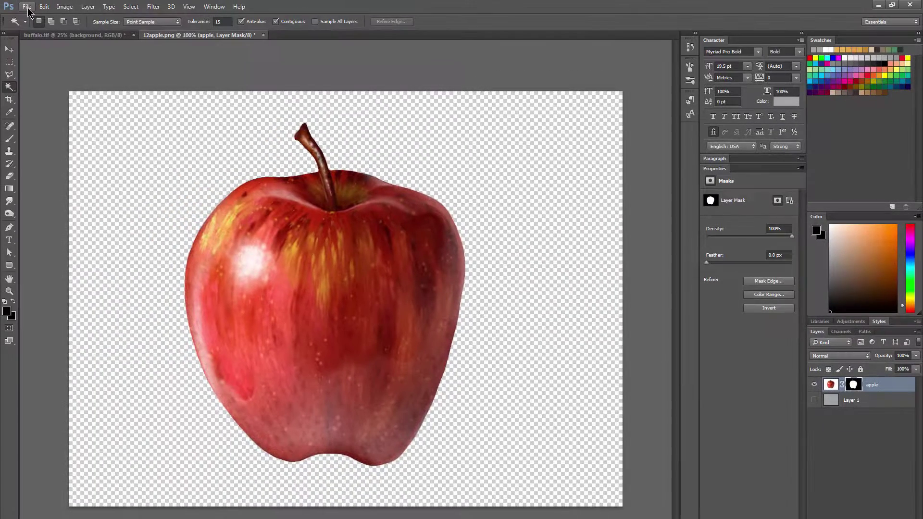
Save 12apple through Save As with the TIFF (*.TIF;*.TIFF) format
{"action": "left_click", "coordinate": [28, 6]}
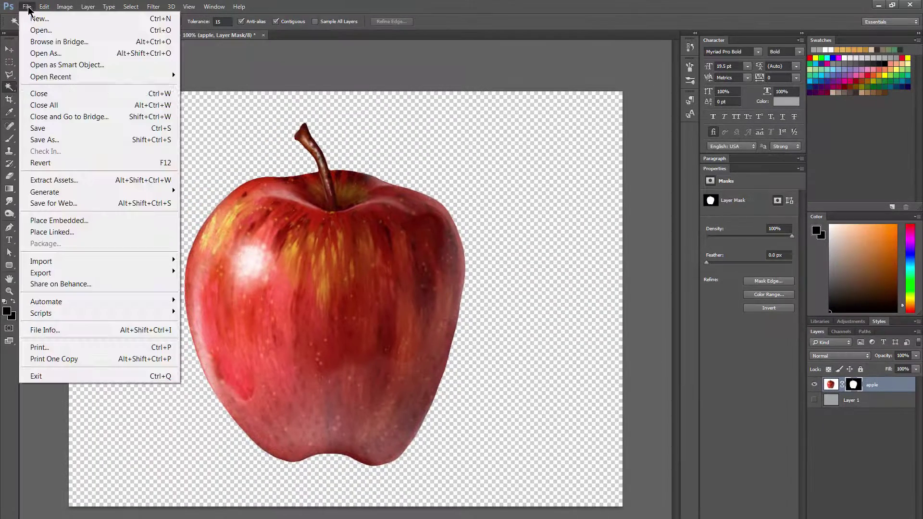
{"action": "left_click", "coordinate": [43, 139]}
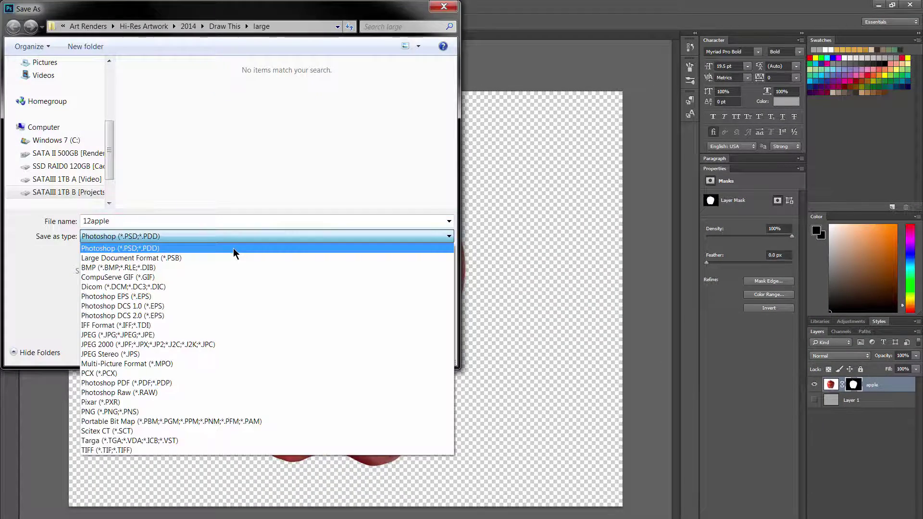
{"action": "left_click", "coordinate": [267, 237]}
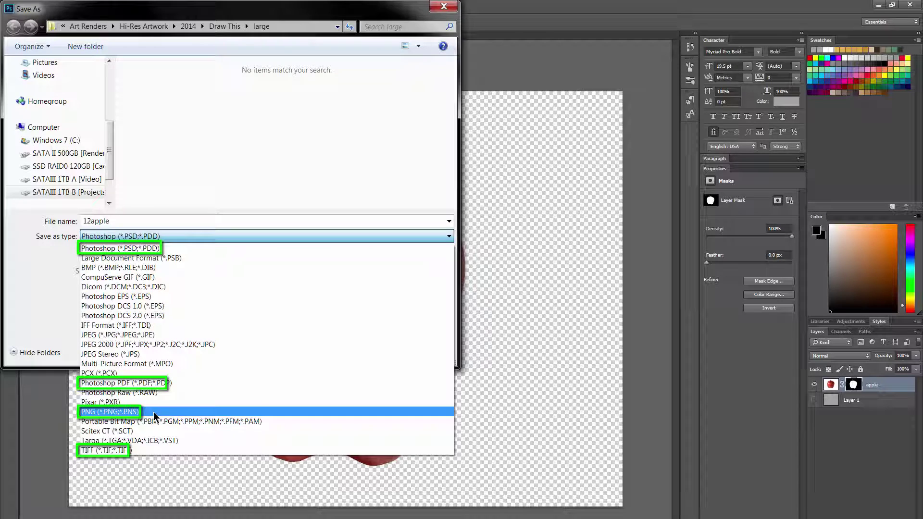
{"action": "left_click", "coordinate": [147, 449]}
{"action": "left_click", "coordinate": [268, 236]}
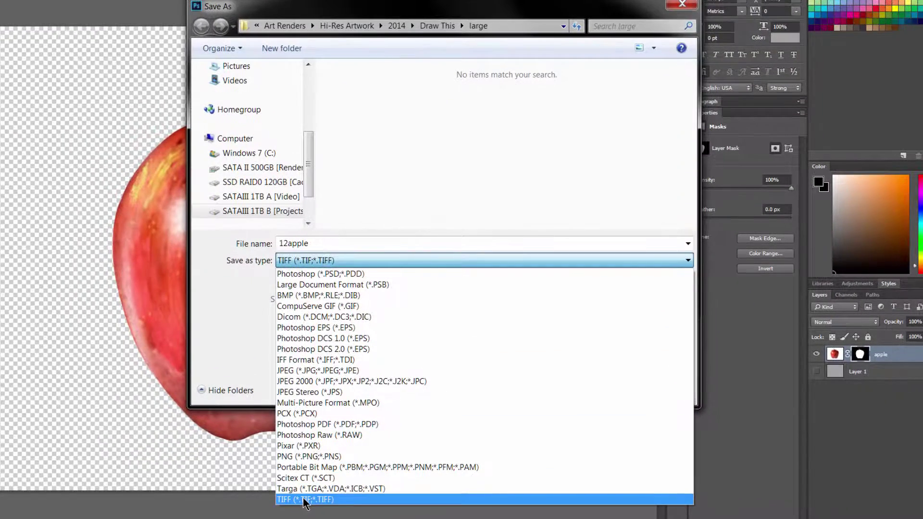
{"action": "left_click", "coordinate": [304, 500]}
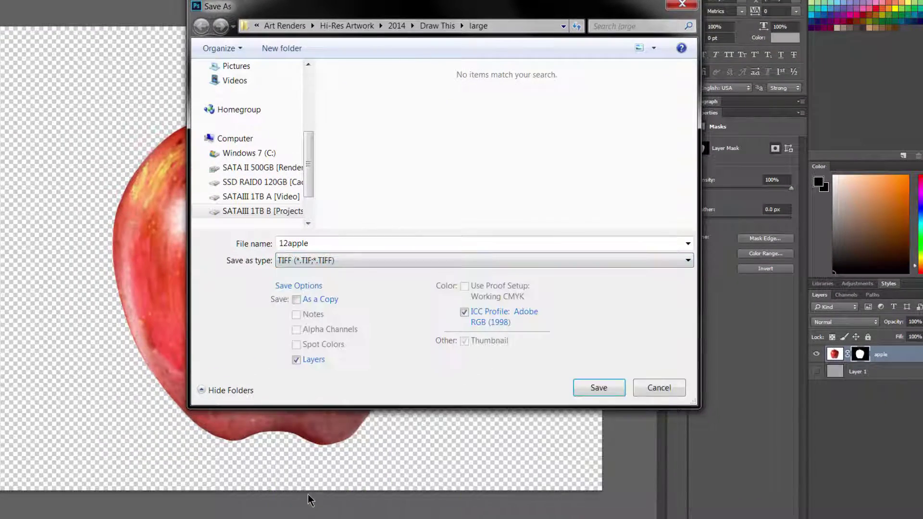
{"action": "left_click", "coordinate": [599, 390]}
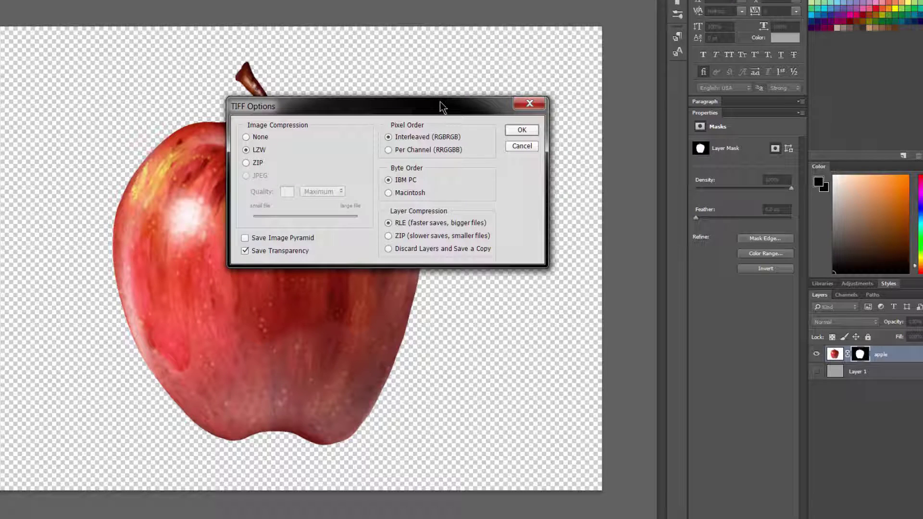
Choose 'Discard Layers and Save a Copy' in TIFF Options, keeping transparency
{"action": "left_click_drag", "start_coordinate": [441, 107], "coordinate": [437, 113]}
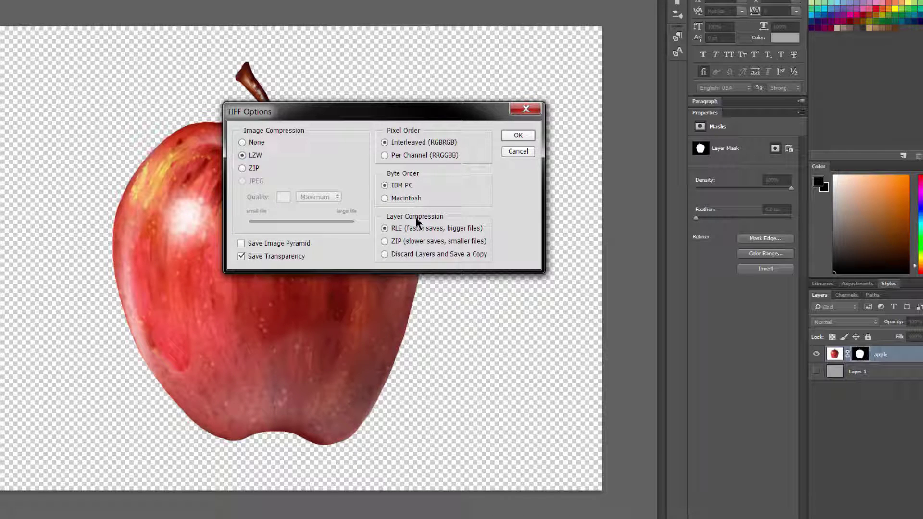
{"action": "left_click", "coordinate": [385, 255]}
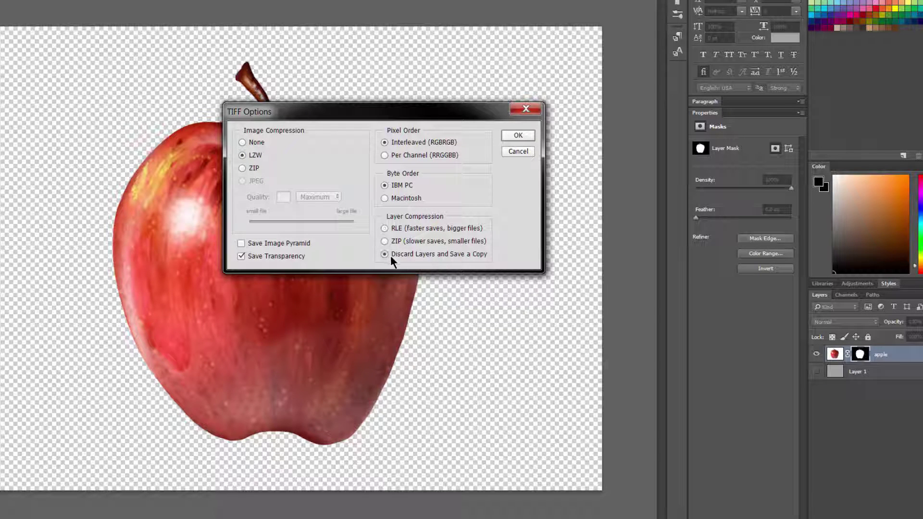